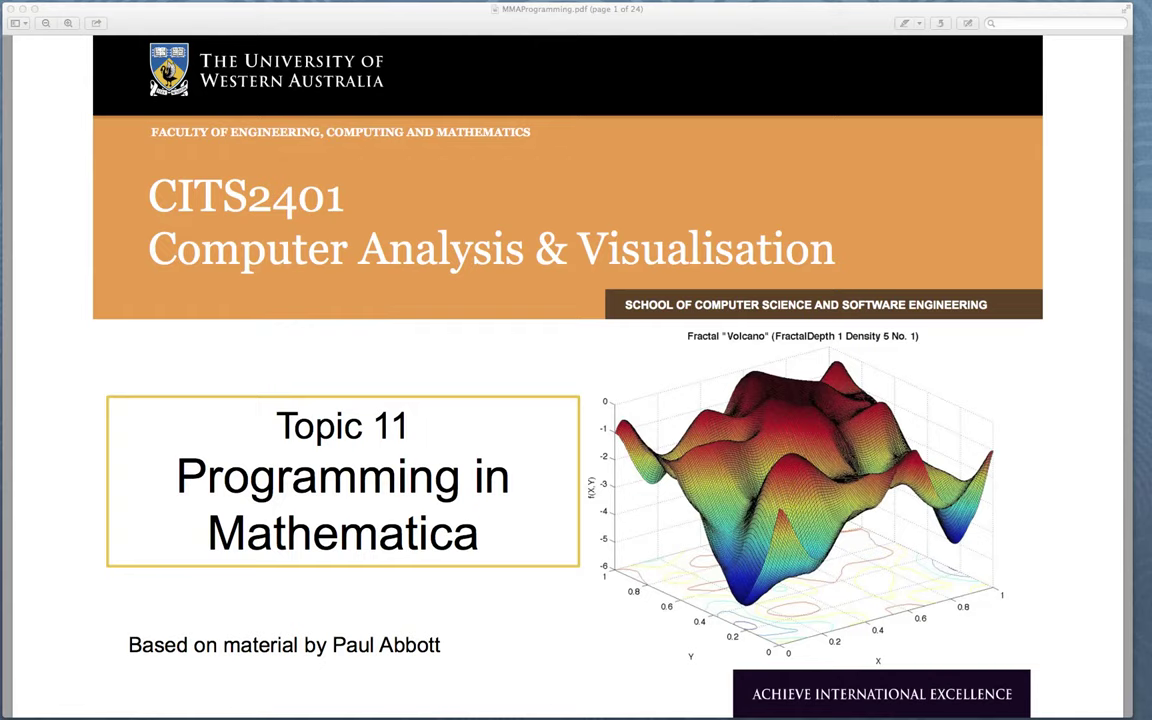
Scroll the lecture PDF to page 2, the procedural, rule based and functional paradigms slide.
scroll(576, 360, "down", 2)
scroll(576, 360, "up", 3)
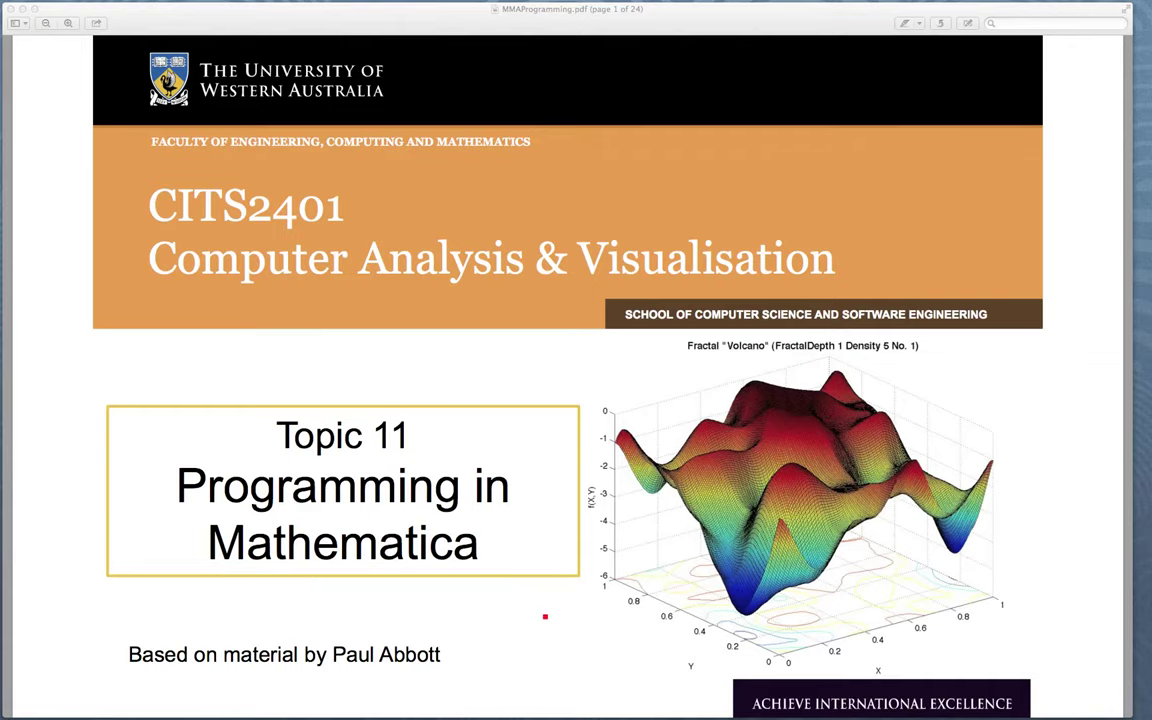
scroll(543, 617, "down", 2)
scroll(545, 617, "down", 5)
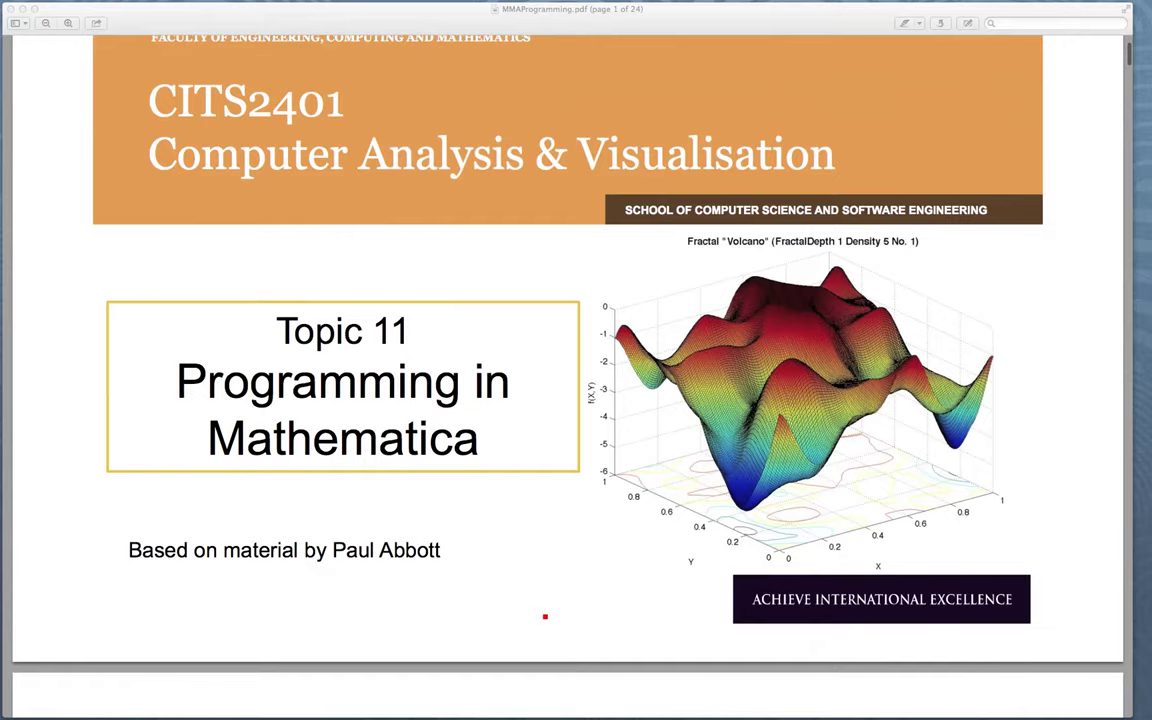
scroll(545, 617, "down", 20)
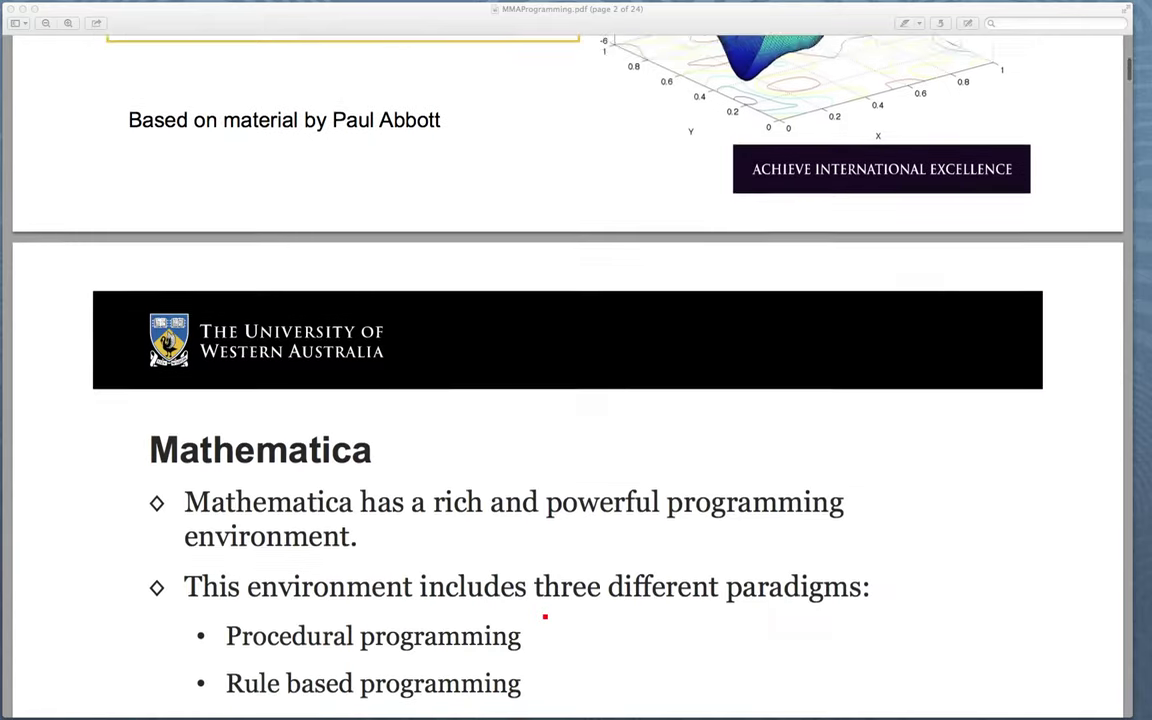
scroll(546, 617, "down", 3)
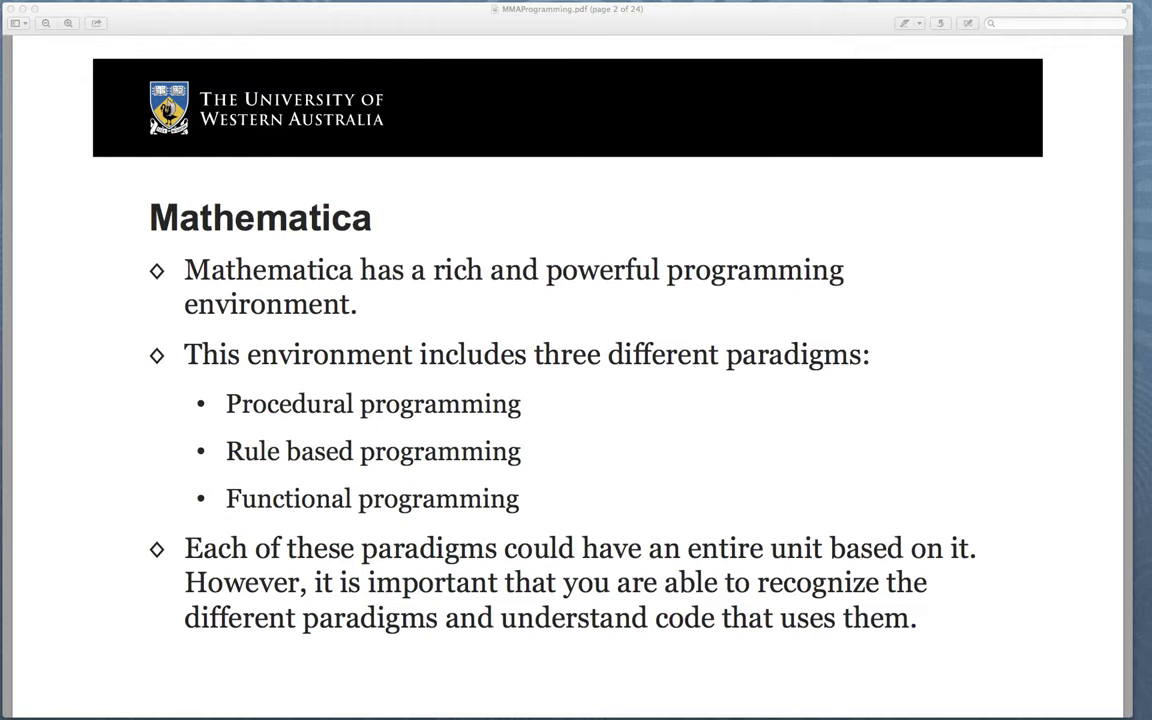
scroll(637, 651, "down", 10)
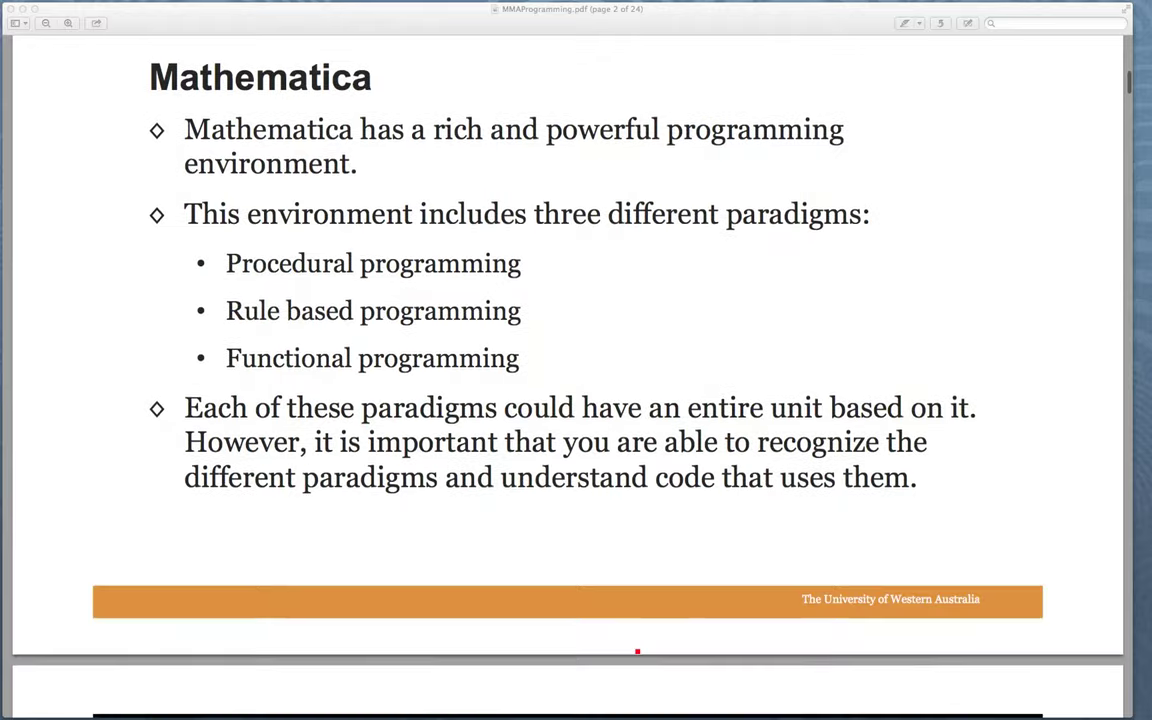
Scroll to page 3, the Expressions slide with List, Rational and Derivative examples.
scroll(637, 651, "down", 5)
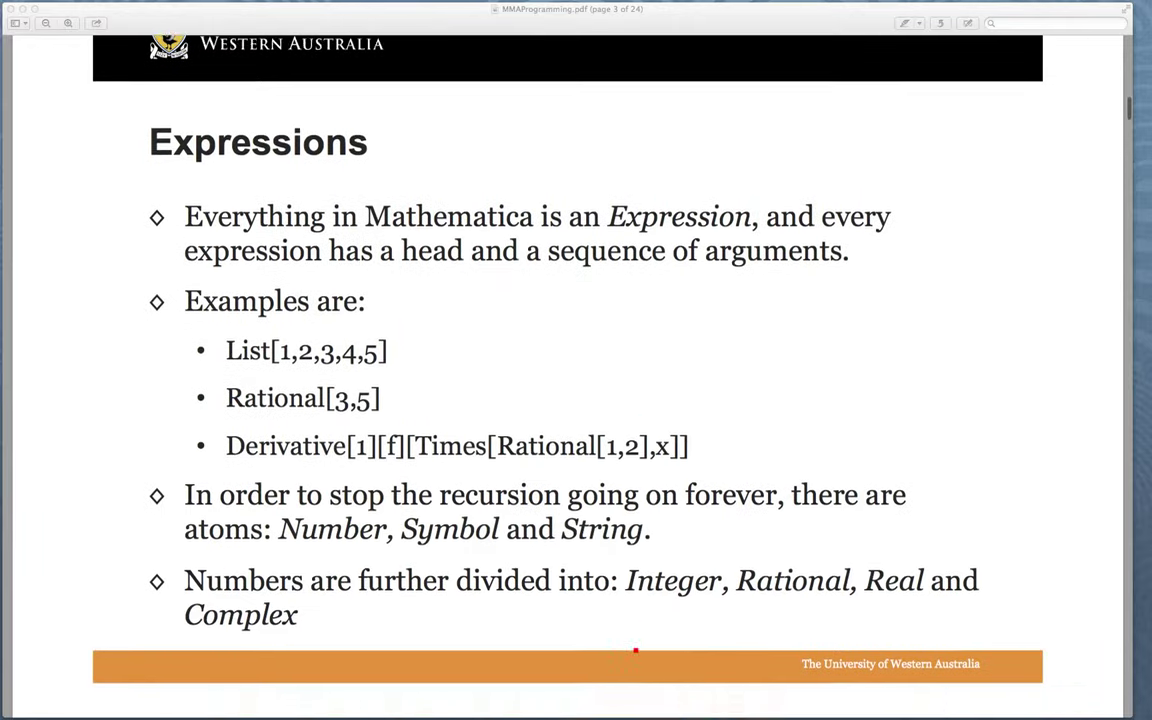
scroll(634, 650, "up", 1)
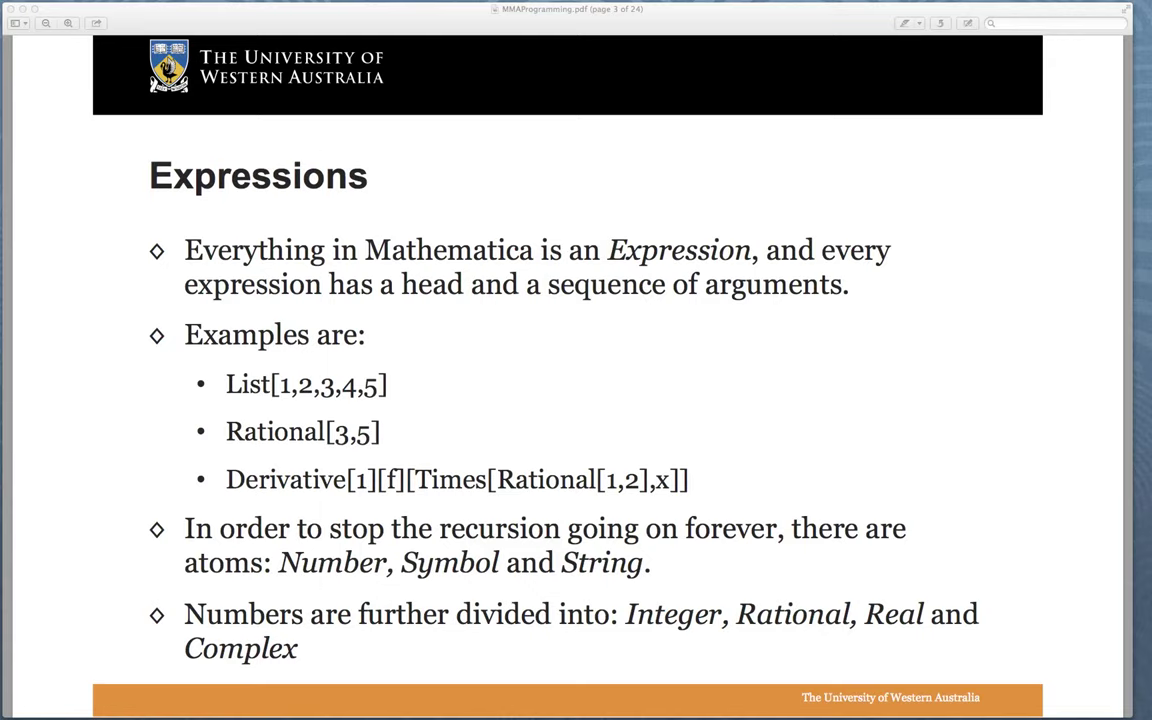
In a new notebook, assign l = {1, 2, 3, 4, 5} and evaluate it.
key("super+n")
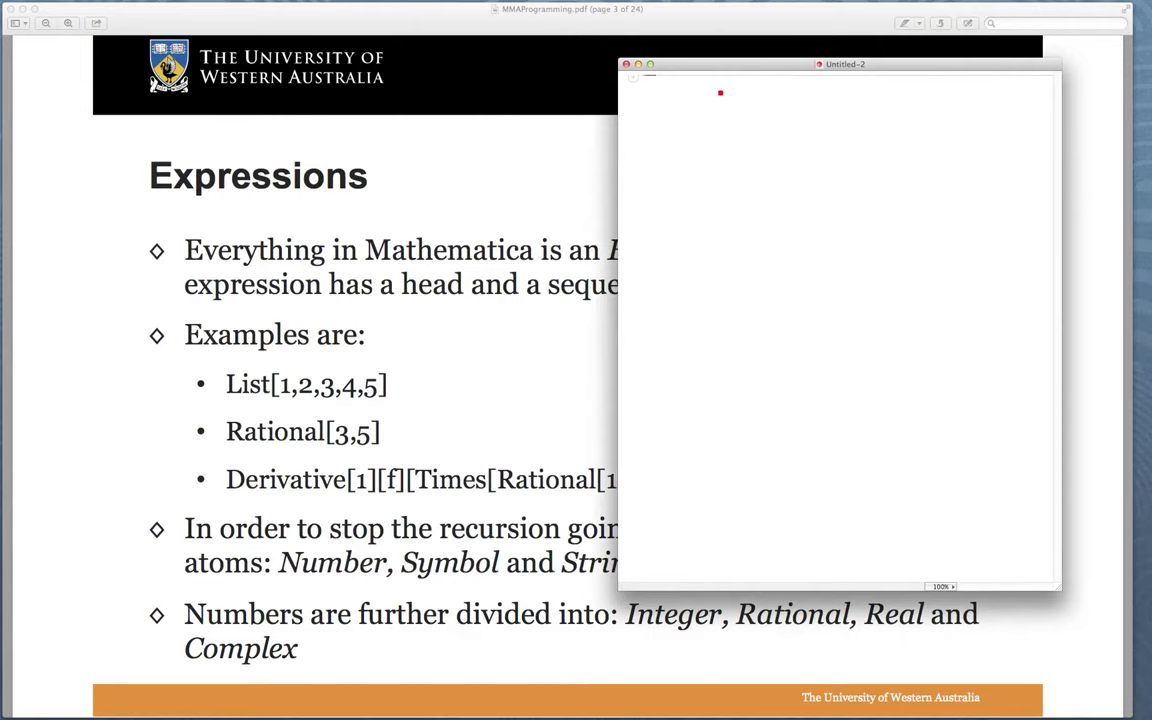
type("l")
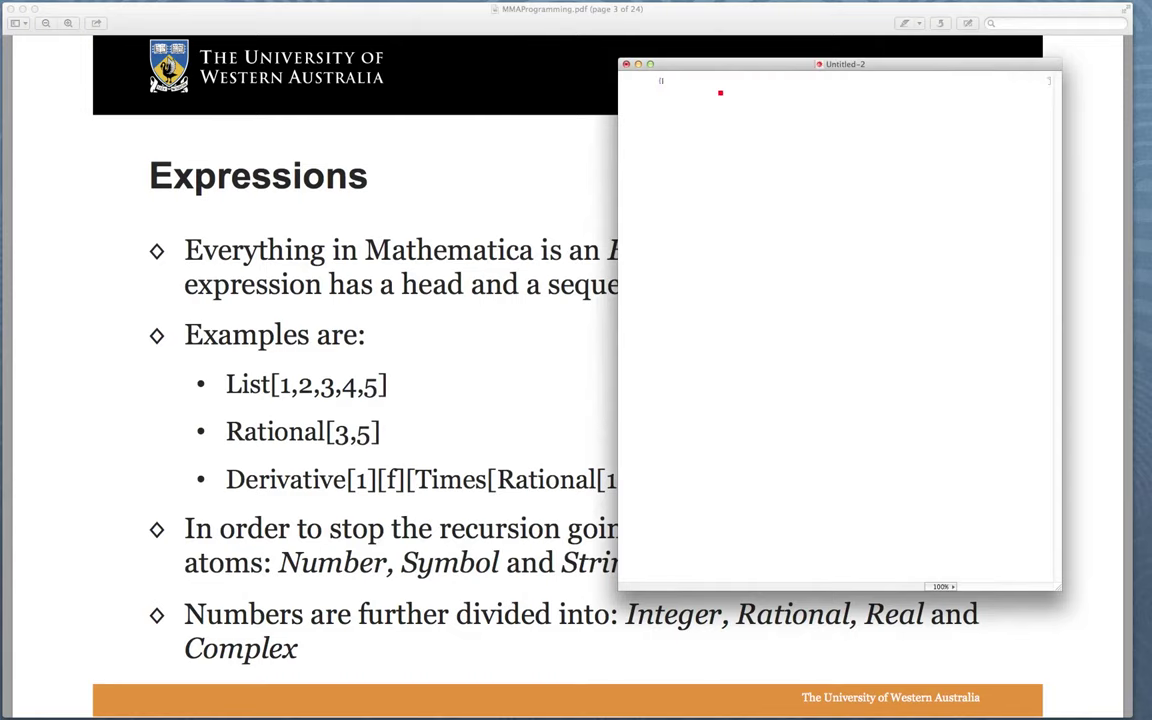
type("1, 2, 3,")
type("4, 5}")
left_click(659, 81)
type("F =")
key("shift+Return")
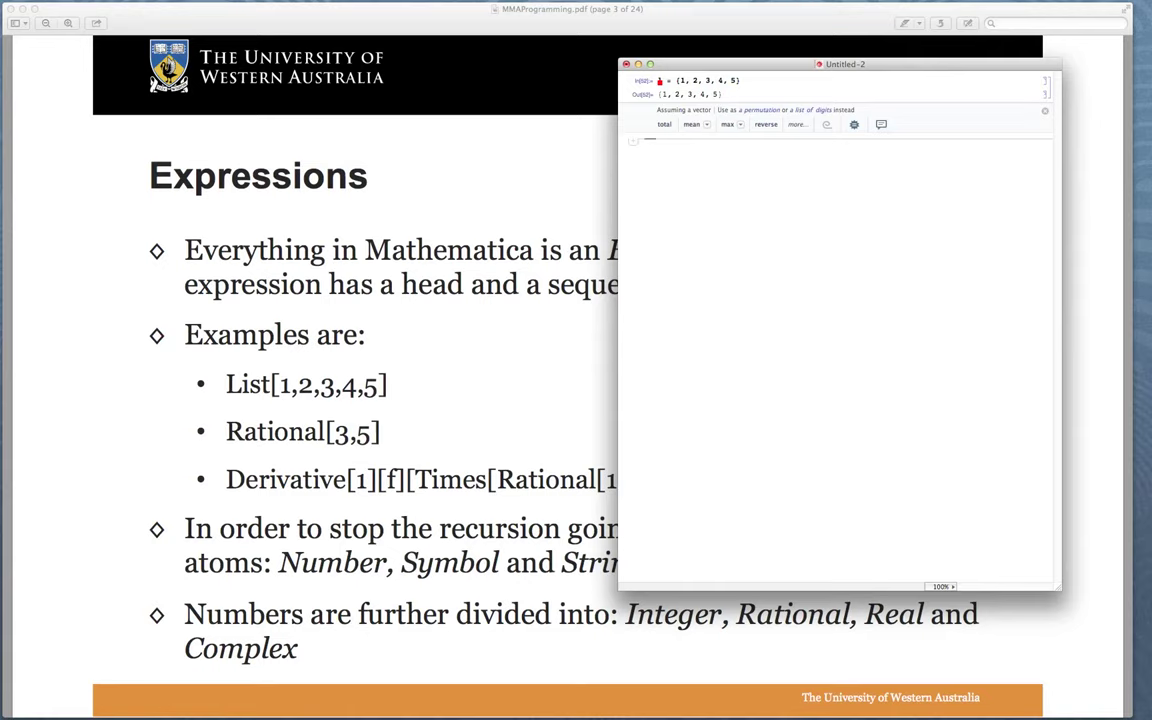
Evaluate FullForm[l] to get List[1, 2, 3, 4, 5] and select its output arguments.
type("FullF")
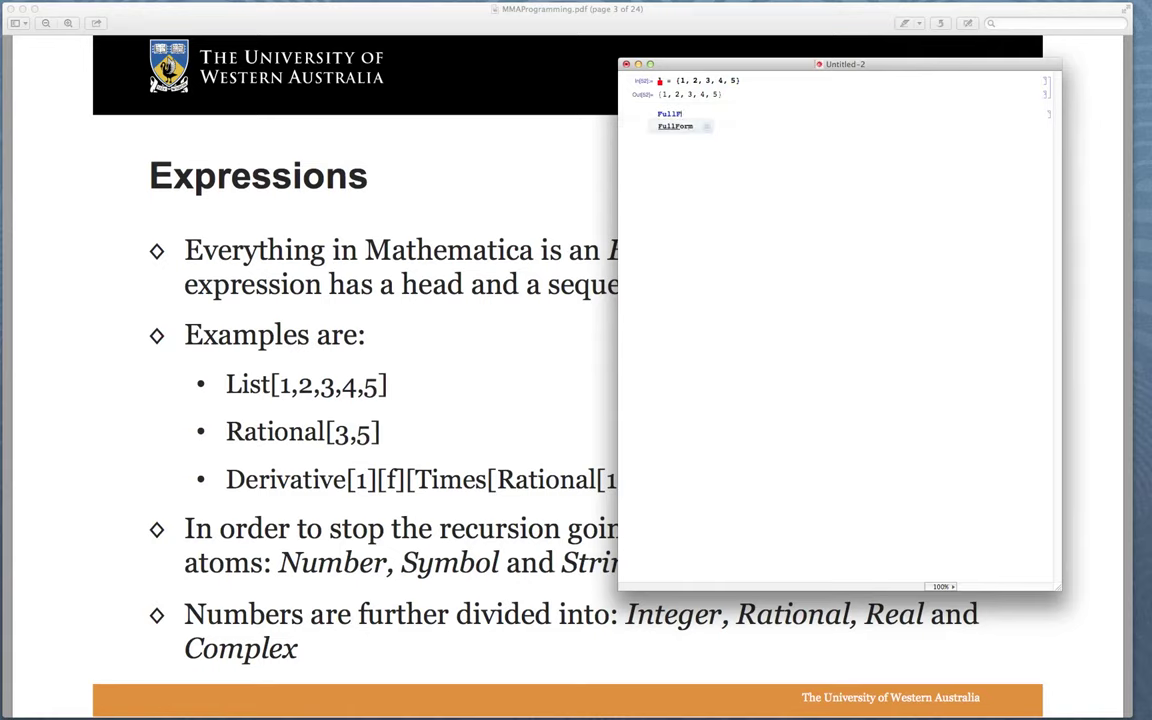
type("orm[")
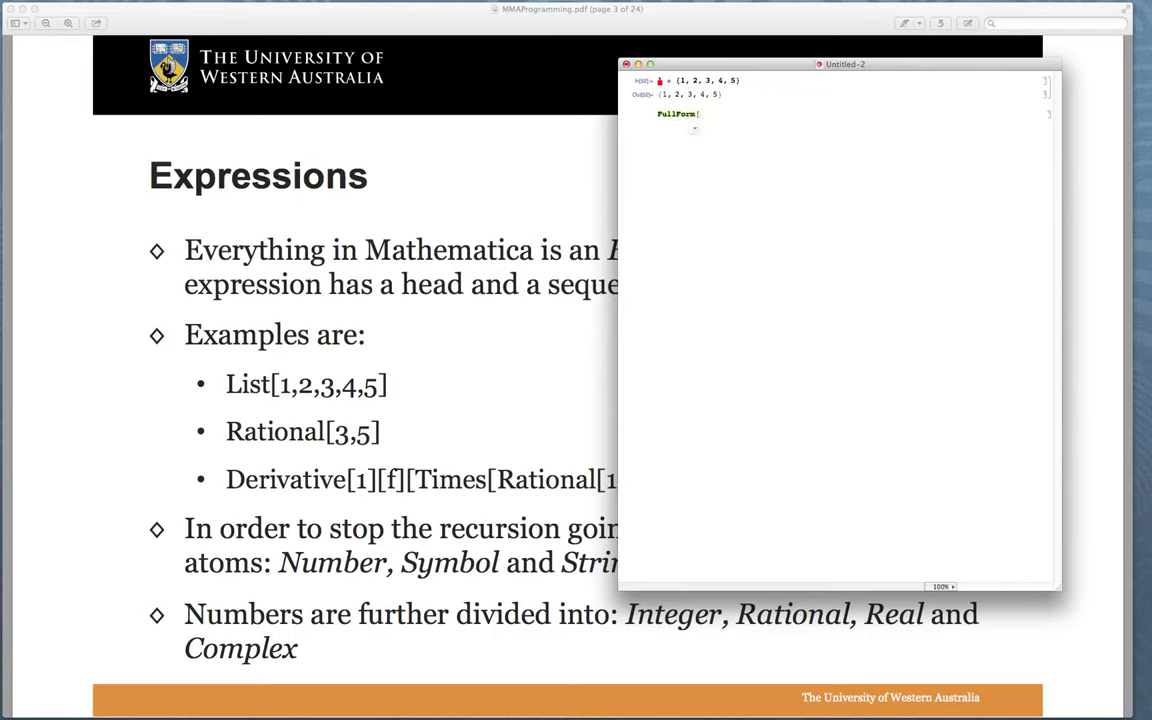
type("list")
key("shift+Return")
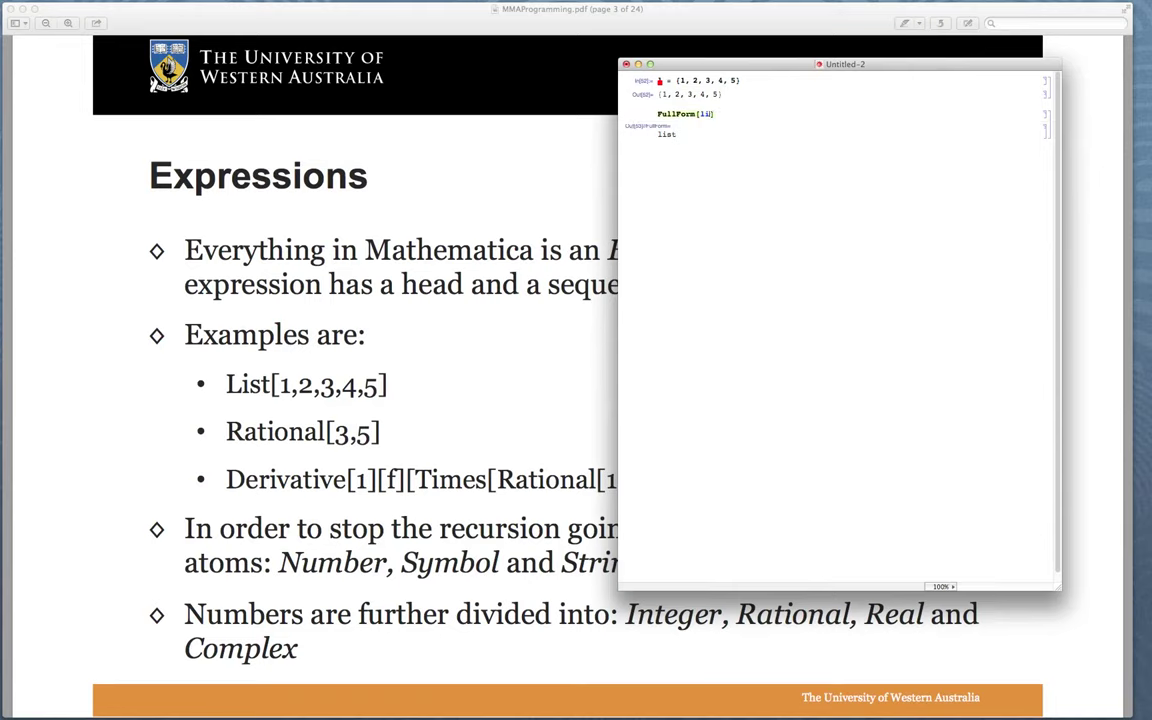
type("l")
key("shift+Return")
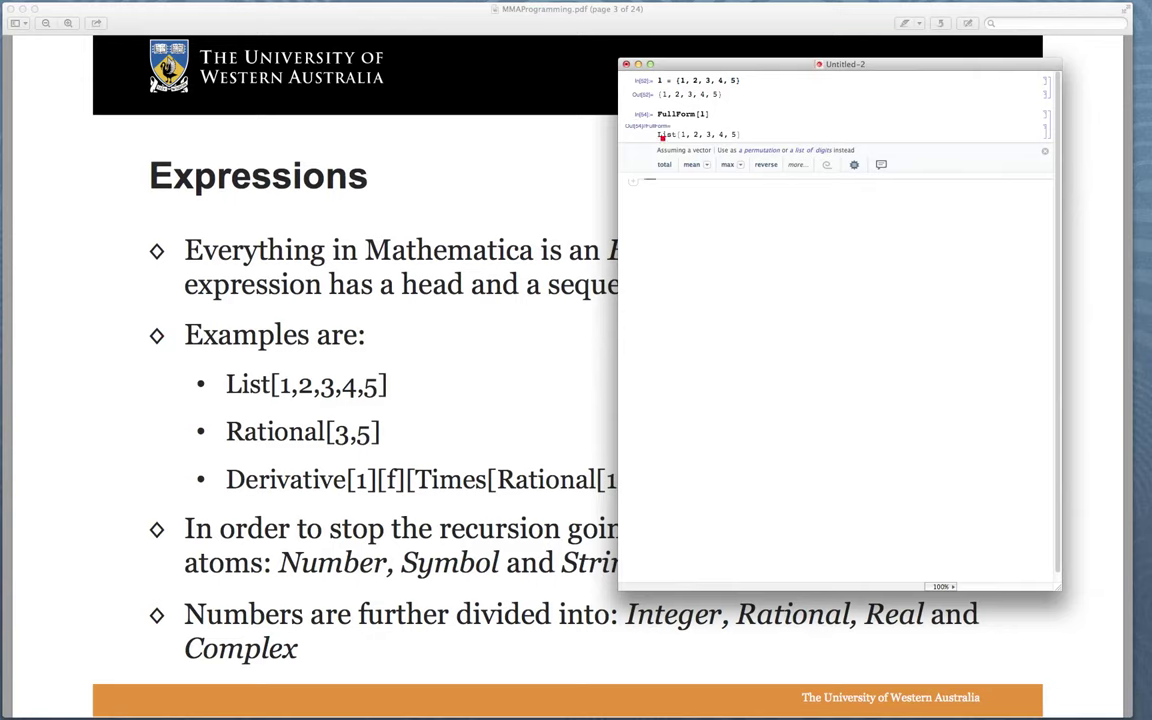
left_click_drag(659, 136, 679, 138)
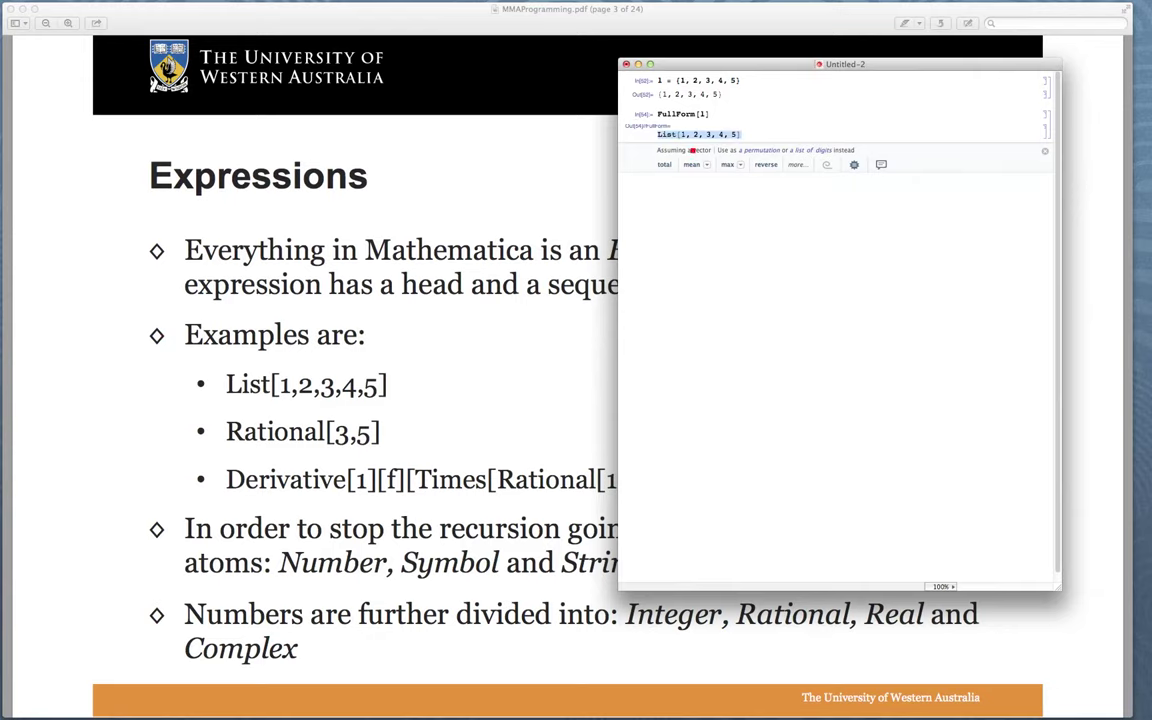
left_click_drag(680, 136, 739, 136)
Evaluate r = 3 / 5, then FullForm[r] to show Rational[3, 5].
left_click(684, 214)
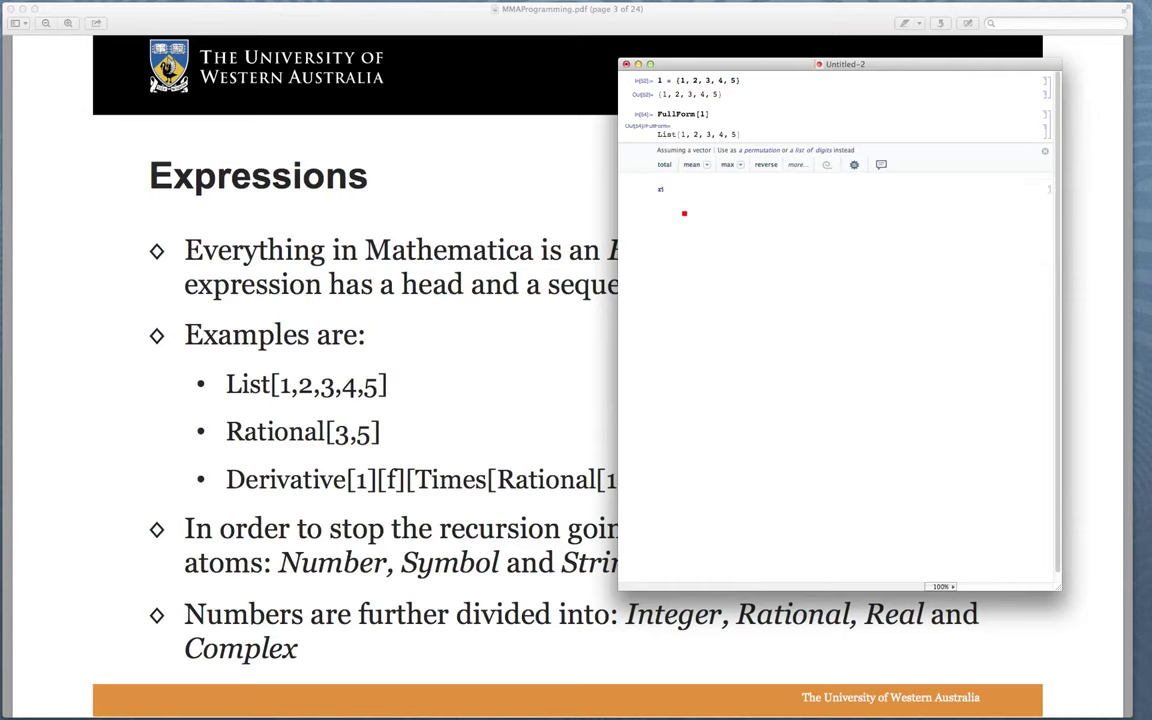
type("r = 3 / 5")
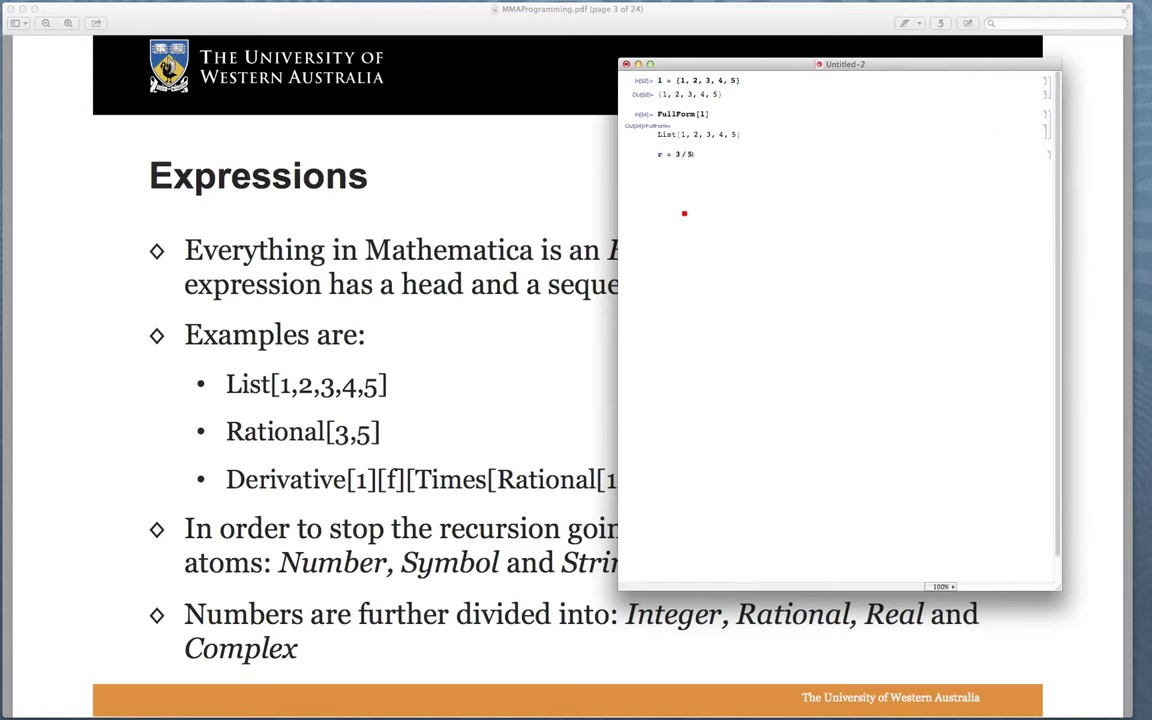
key("shift+Return")
type("FullForm[r]")
key("shift+Return")
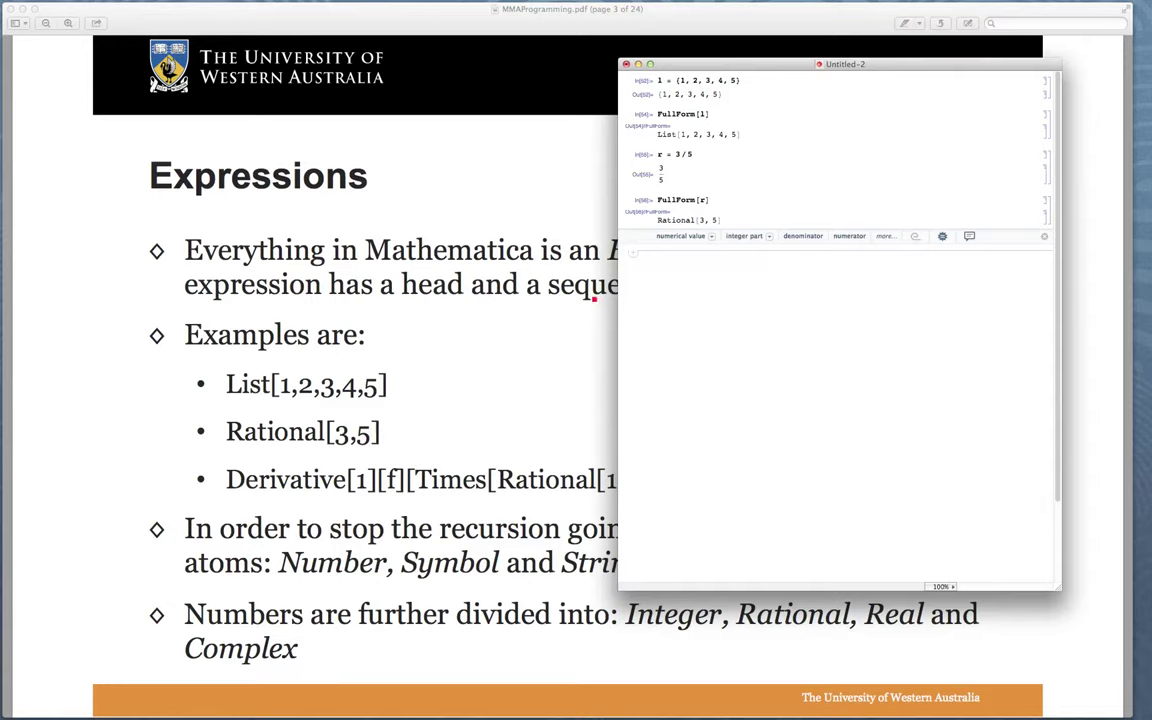
Move the notebook window aside and bring the lecture PDF to the front.
scroll(478, 357, "down", 2)
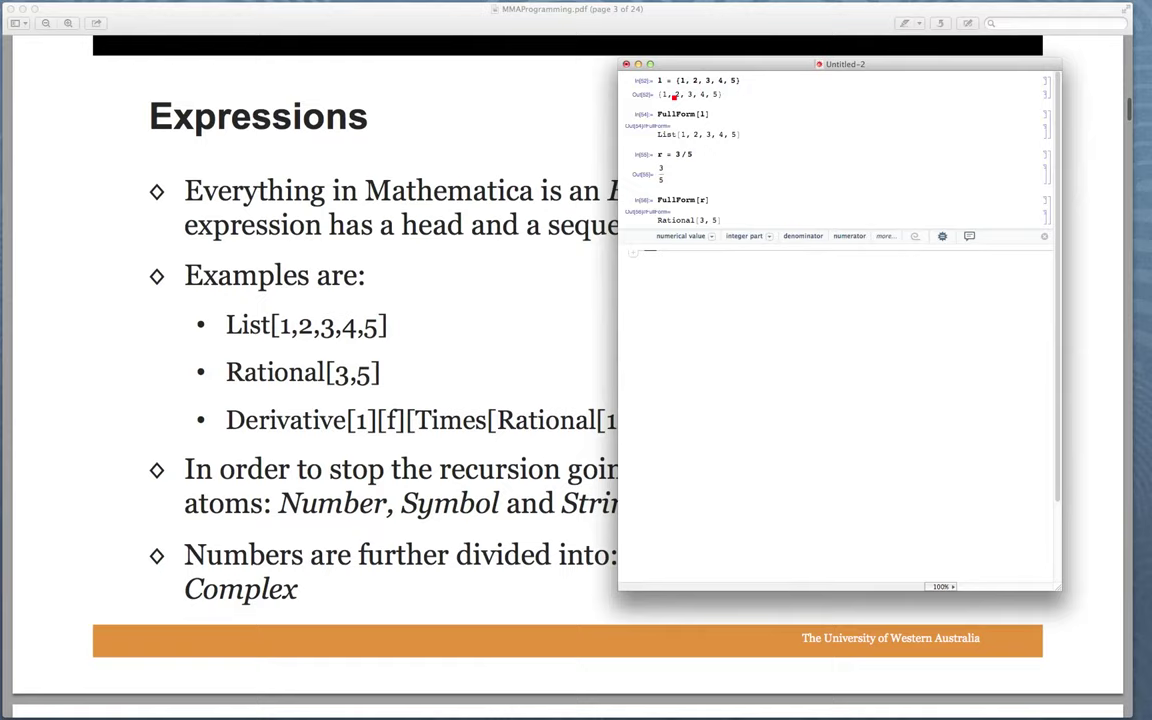
left_click_drag(620, 62, 35, 106)
left_click(127, 271)
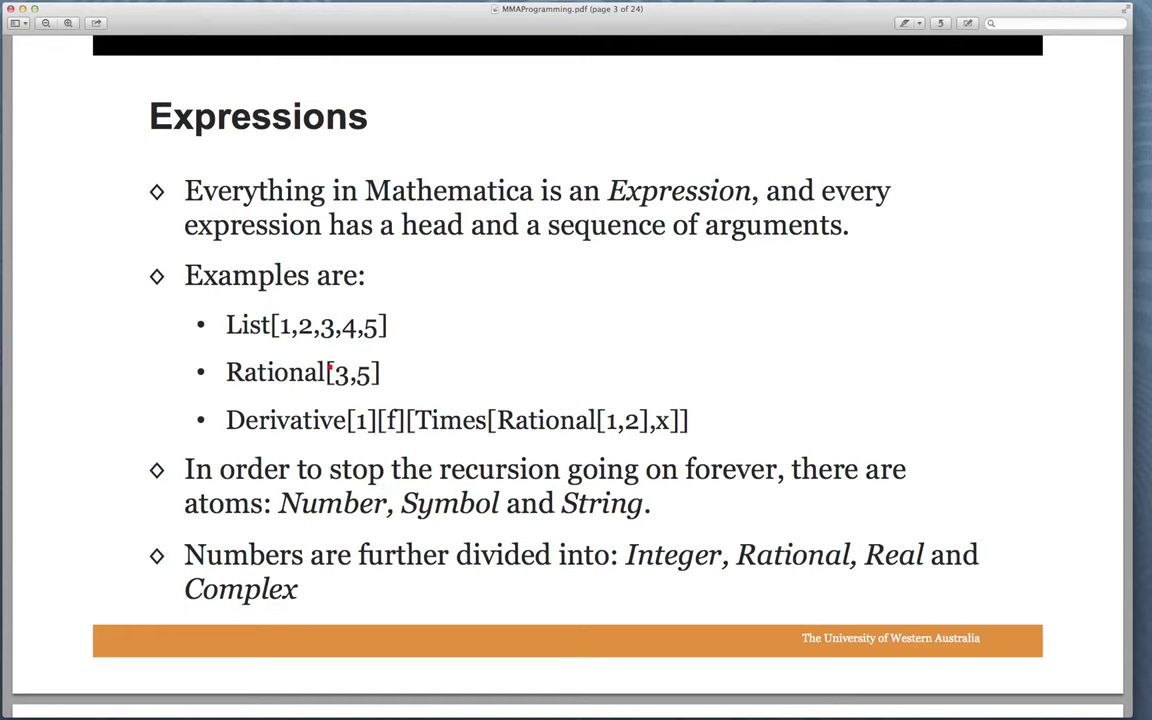
Highlight the 3, f and x in the slide examples, then scroll to page 4.
double_click(344, 376)
double_click(393, 421)
double_click(661, 422)
left_click(585, 514)
scroll(507, 609, "down", 10)
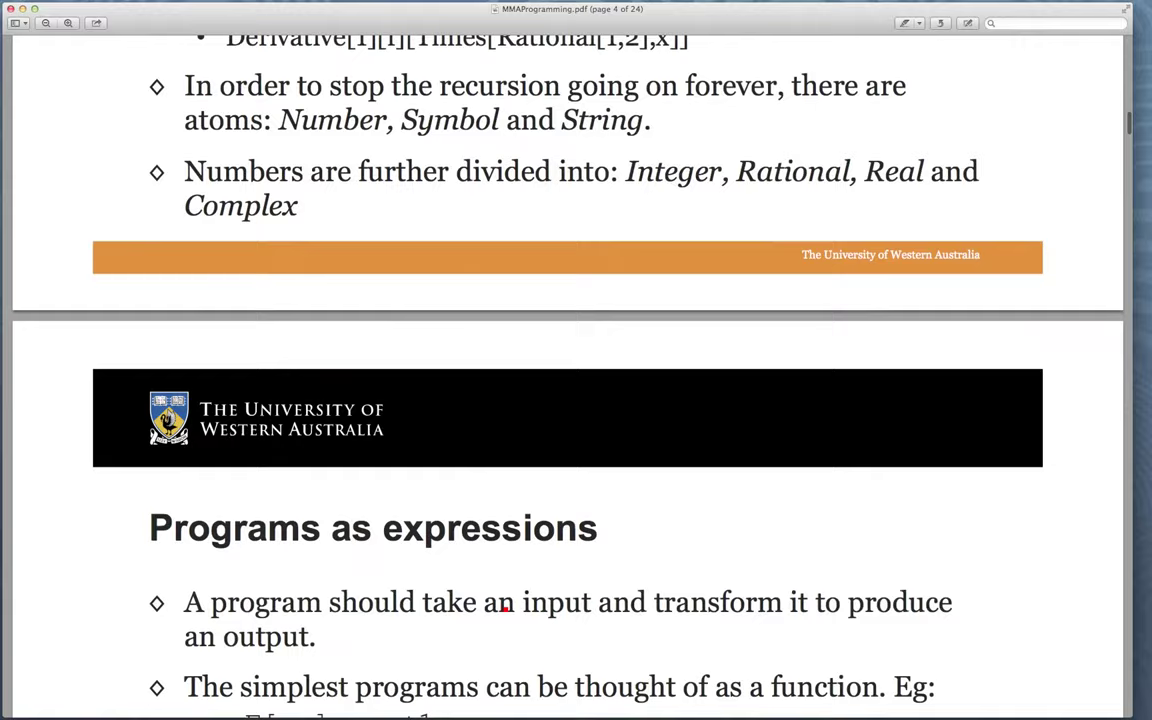